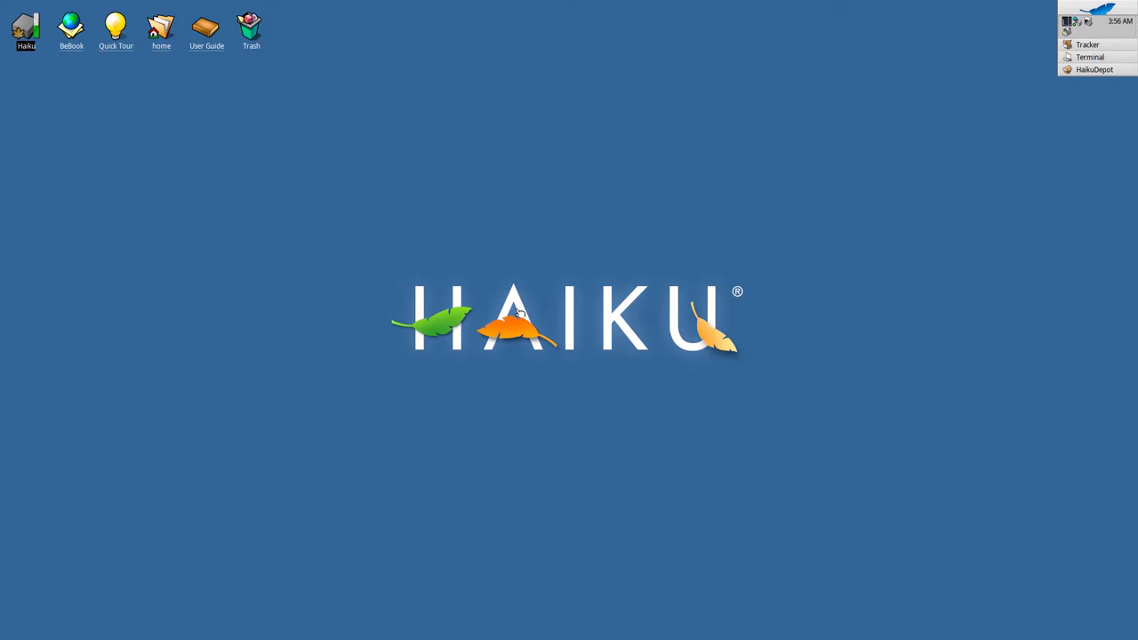
- Click an empty spot on the desktop to clear the selection
left_click(598, 382)
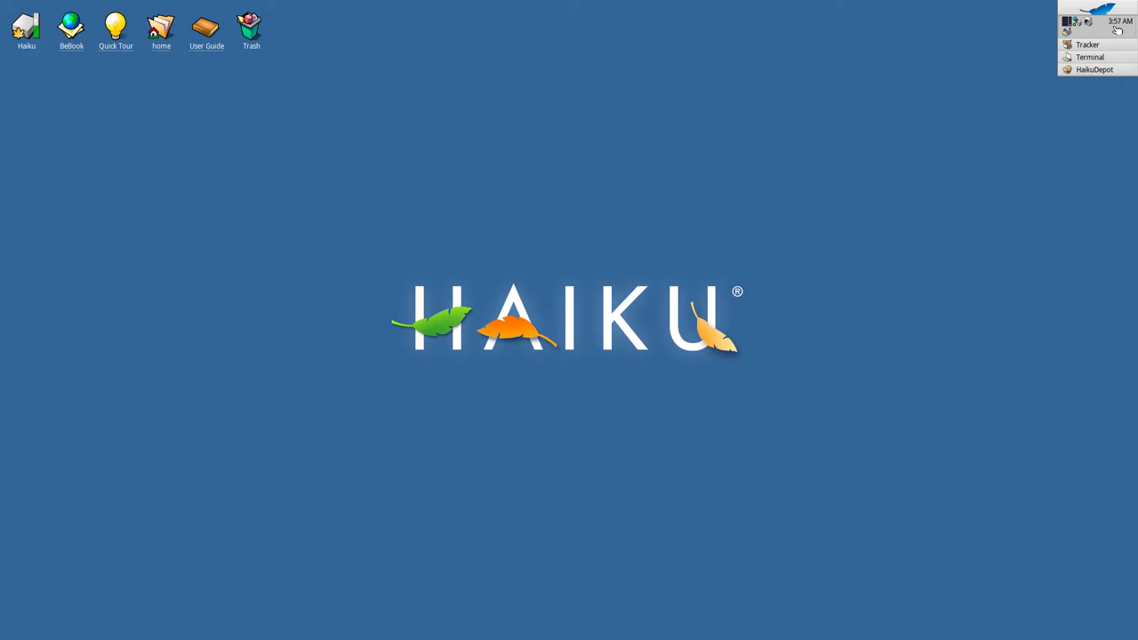
- Open Time preferences from the Deskbar clock and try seconds, weekday and time zone display, leaving all off
right_click(1116, 25)
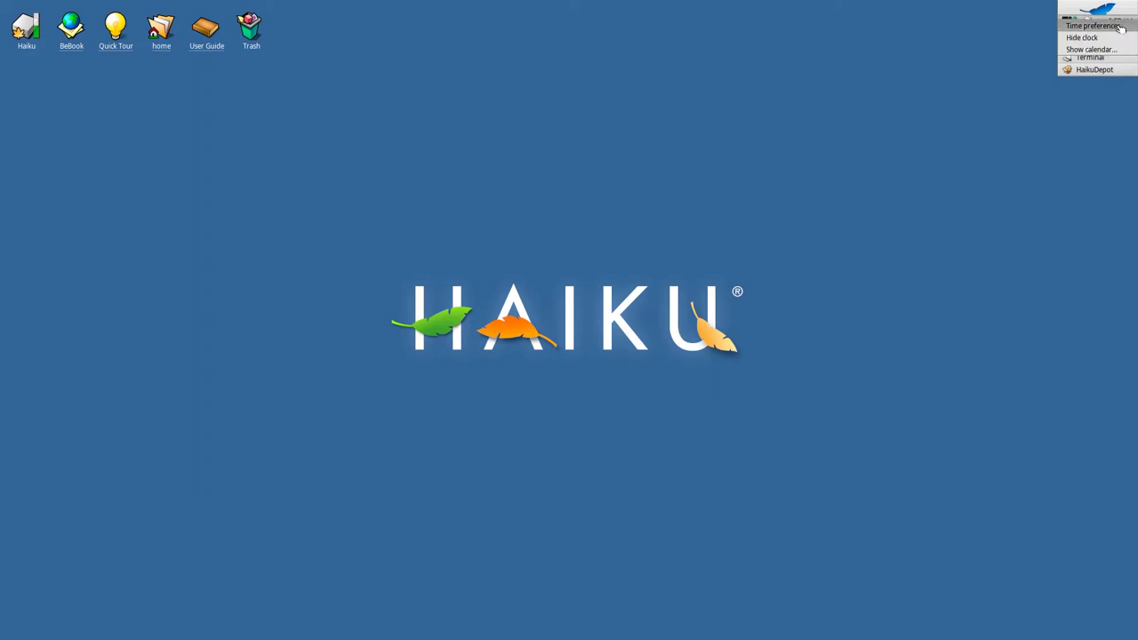
left_click(1120, 26)
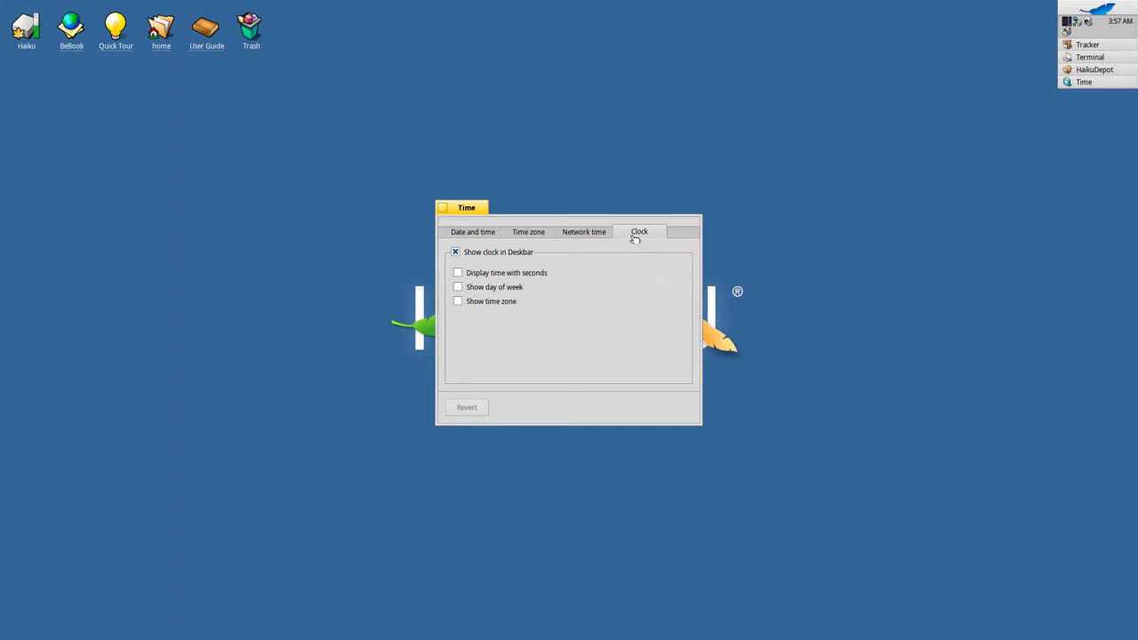
left_click(535, 275)
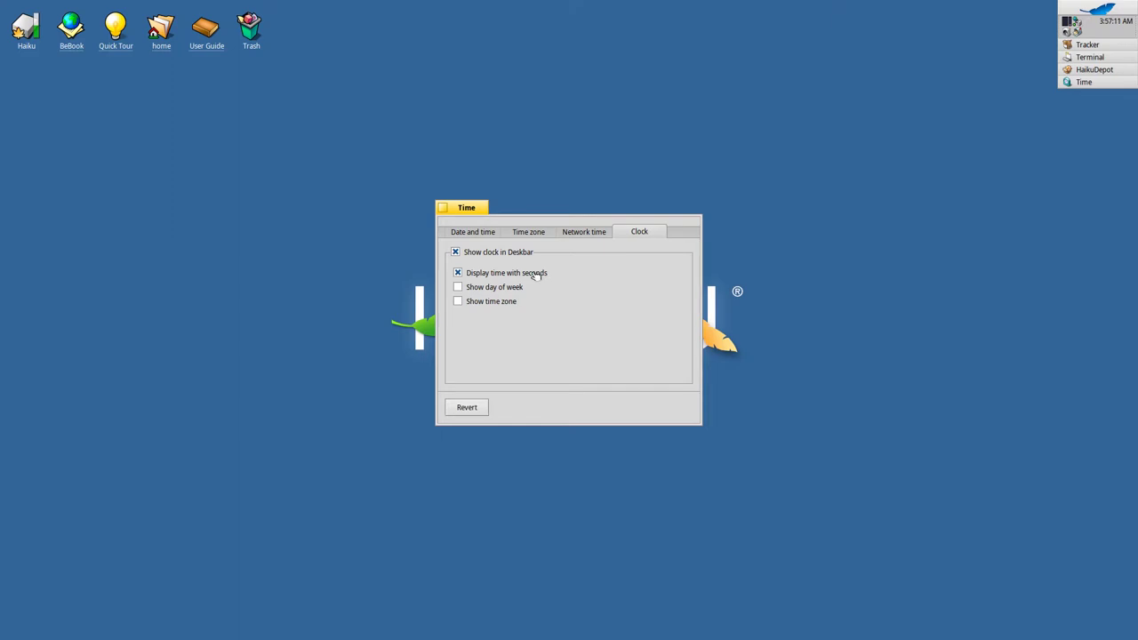
left_click(535, 274)
left_click(510, 288)
left_click(512, 289)
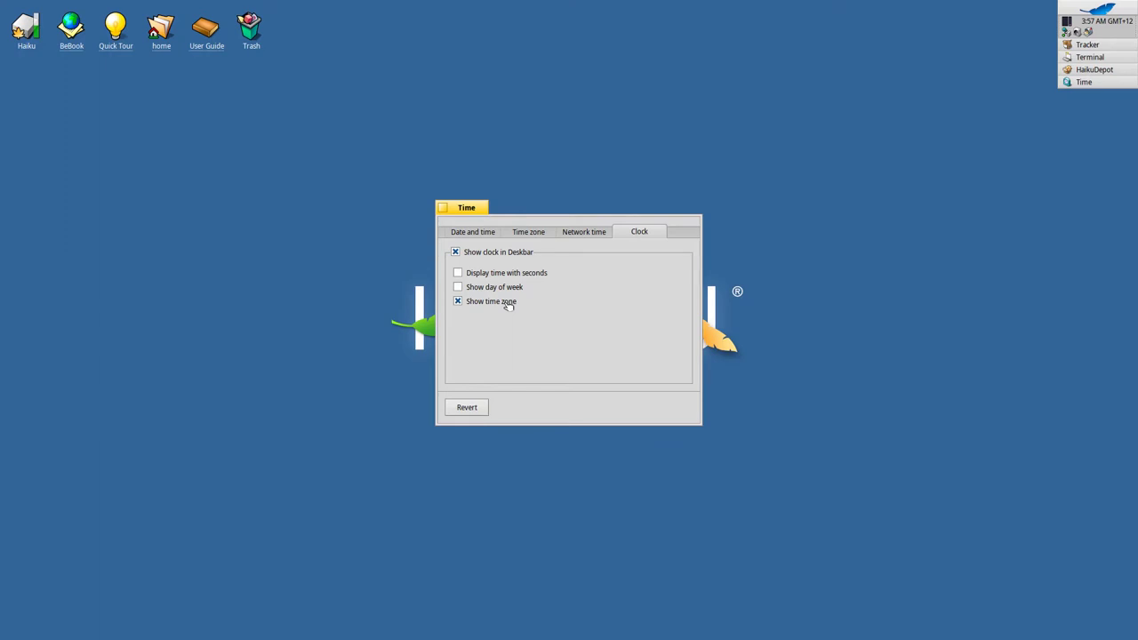
left_click(509, 305)
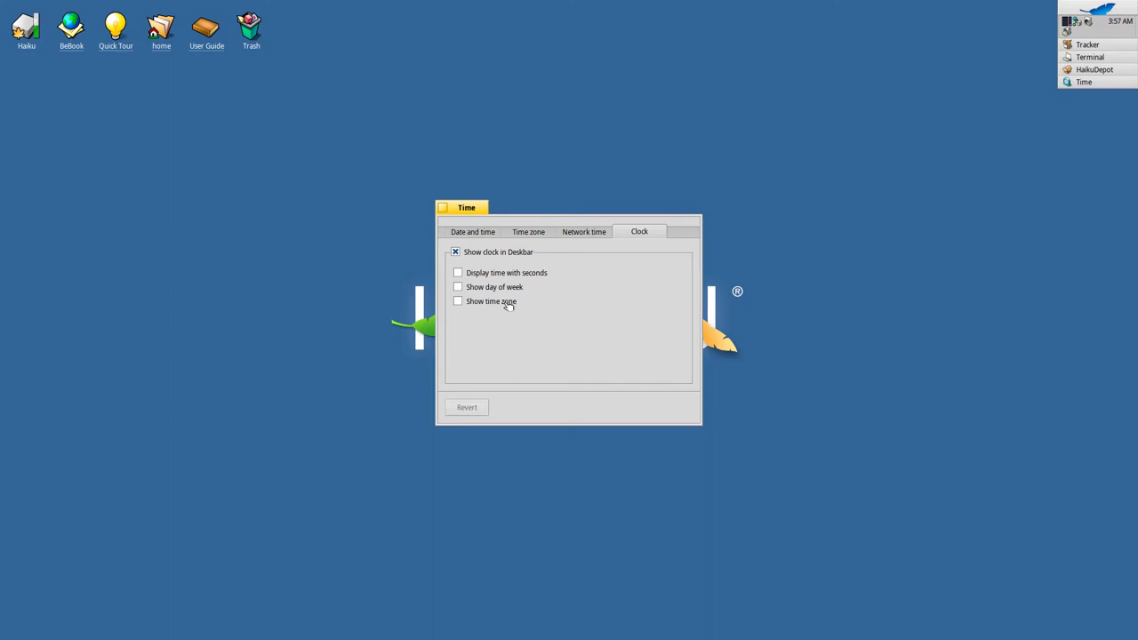
- Set the hardware clock to GMT (UNIX compatible) and collapse the Pacific region group
left_click(528, 235)
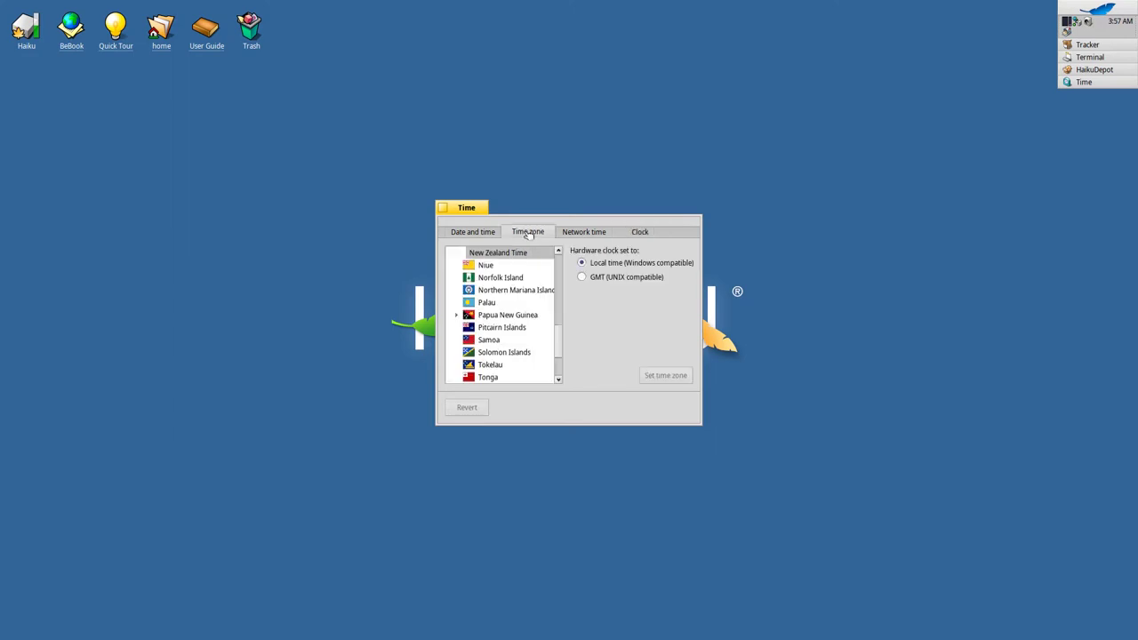
scroll(520, 307, "down", 1)
scroll(520, 307, "down", 1)
scroll(516, 305, "up", 3)
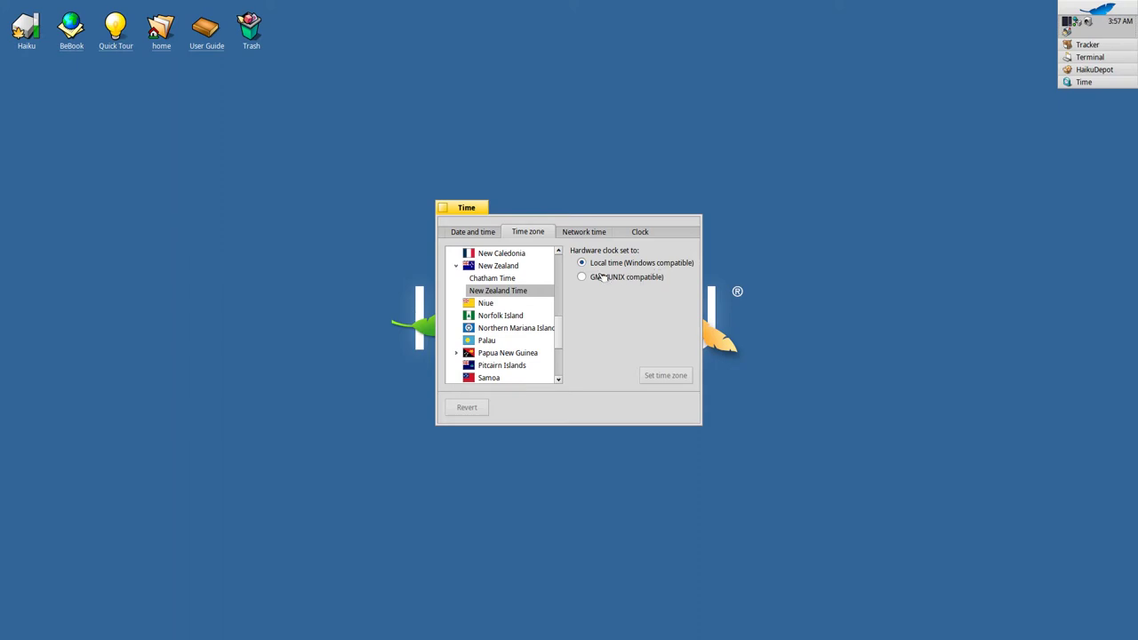
left_click(600, 278)
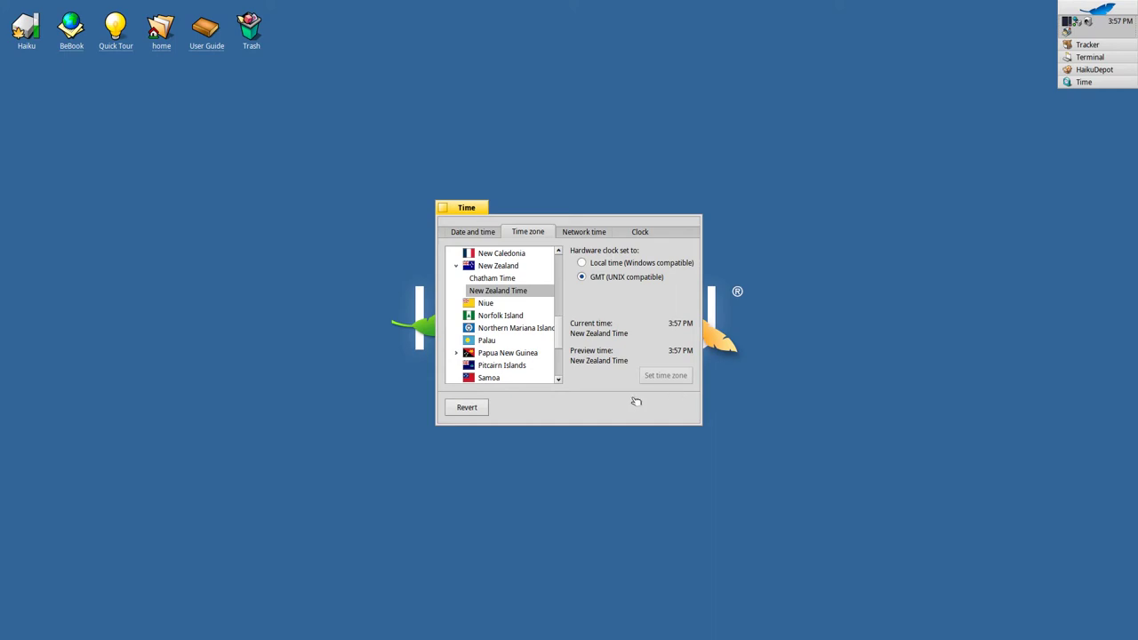
scroll(519, 352, "up", 2)
scroll(520, 351, "up", 3)
scroll(520, 351, "up", 3)
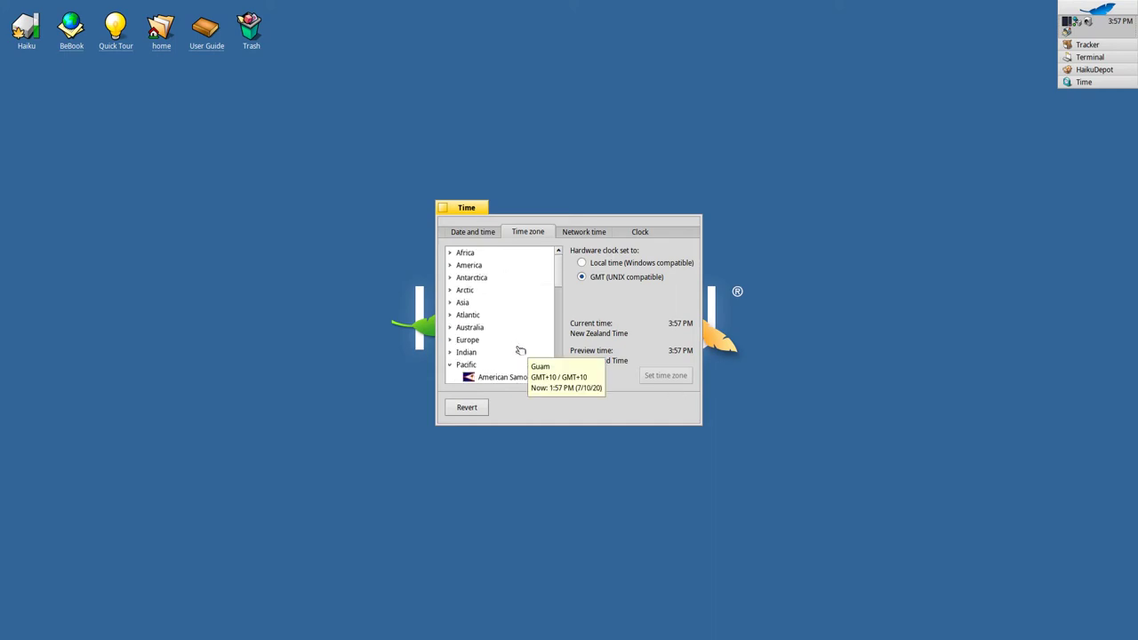
left_click(450, 366)
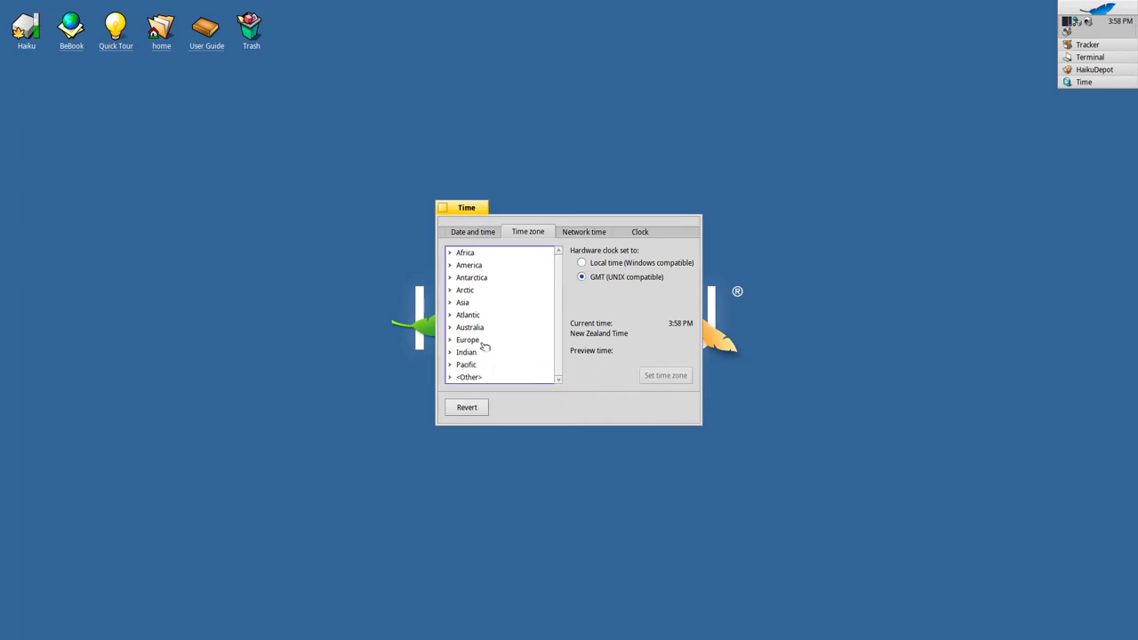
- Check the current date and time, then view the network time server list
left_click(478, 234)
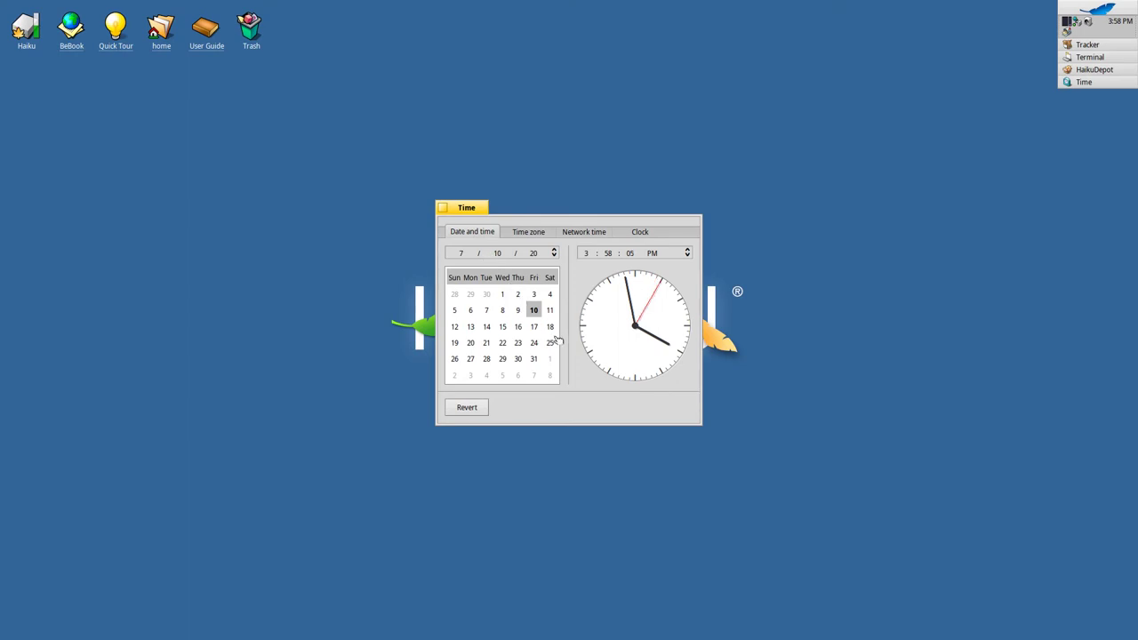
left_click(574, 232)
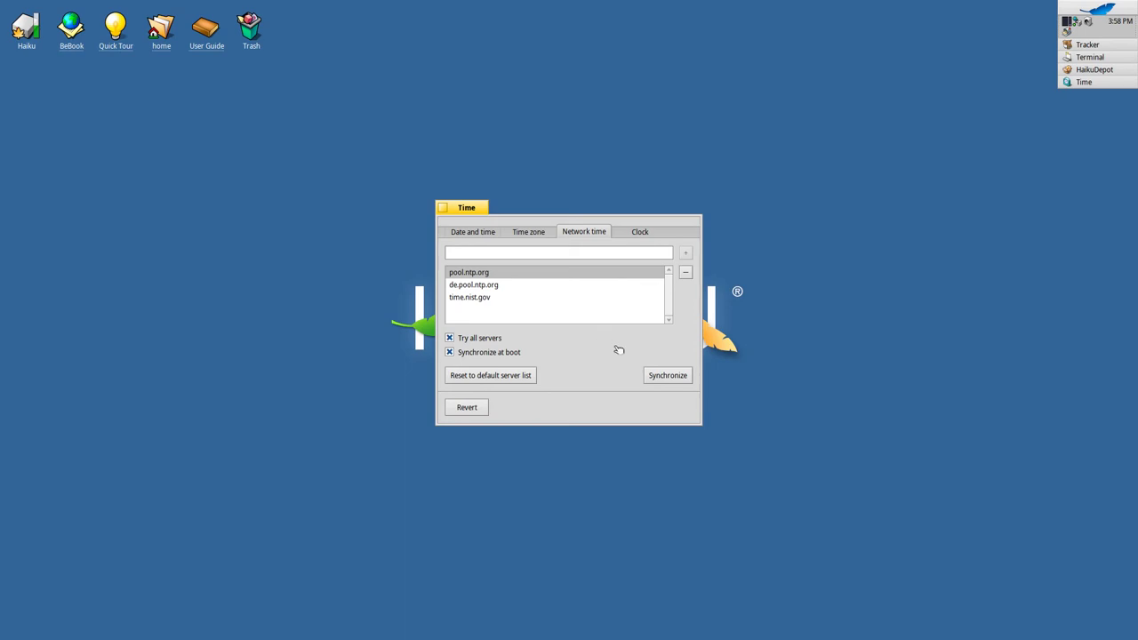
- Synchronize the clock with the listed NTP time servers
left_click(655, 377)
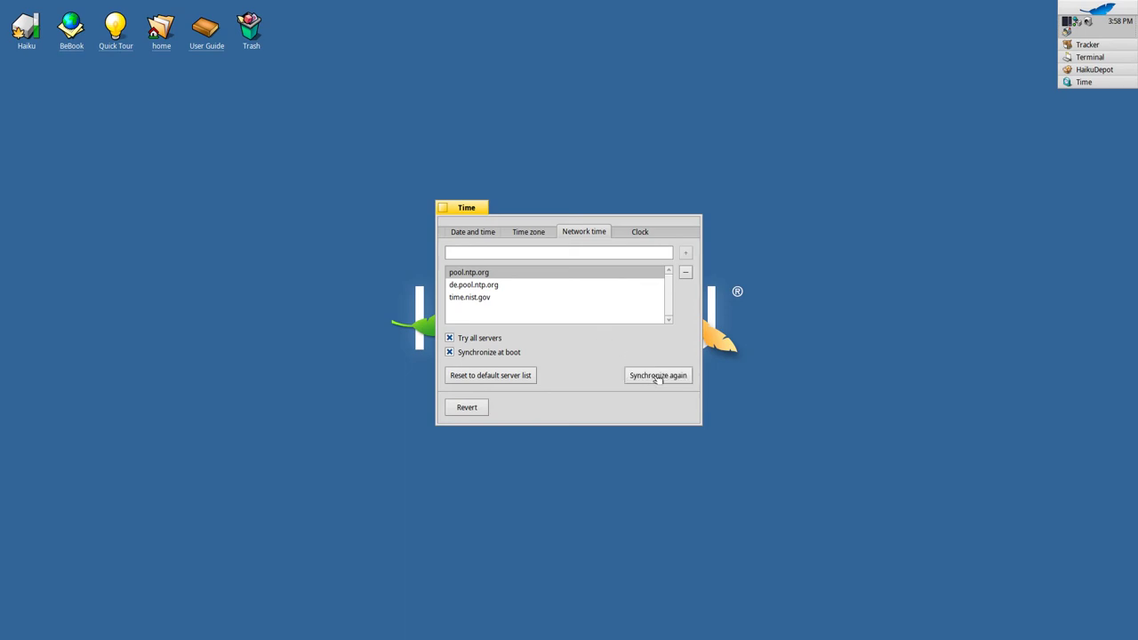